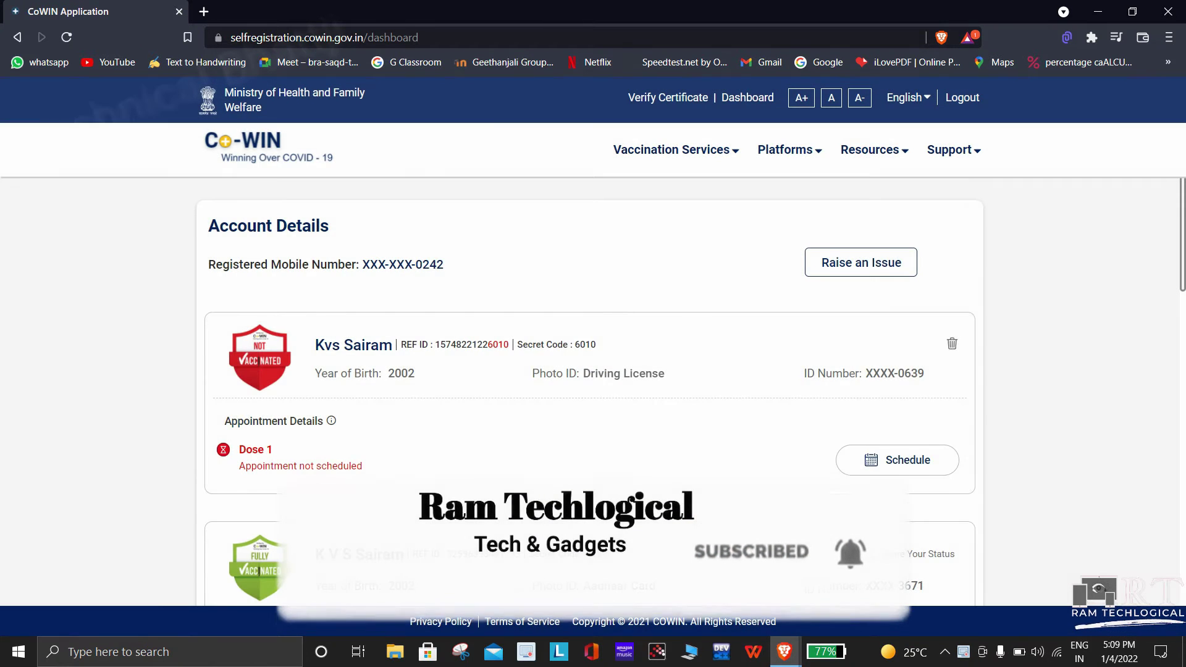
Step: Scroll down the dashboard to the + Add Member button below the member cards
scroll(593, 371, down, 1)
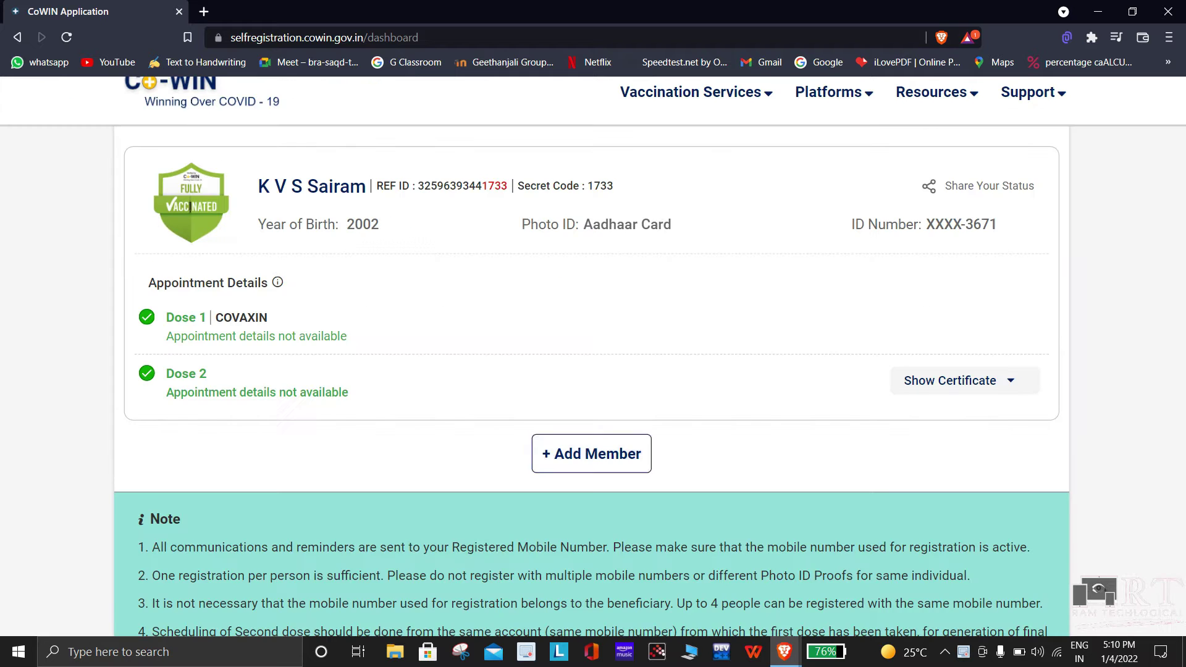
click(591, 454)
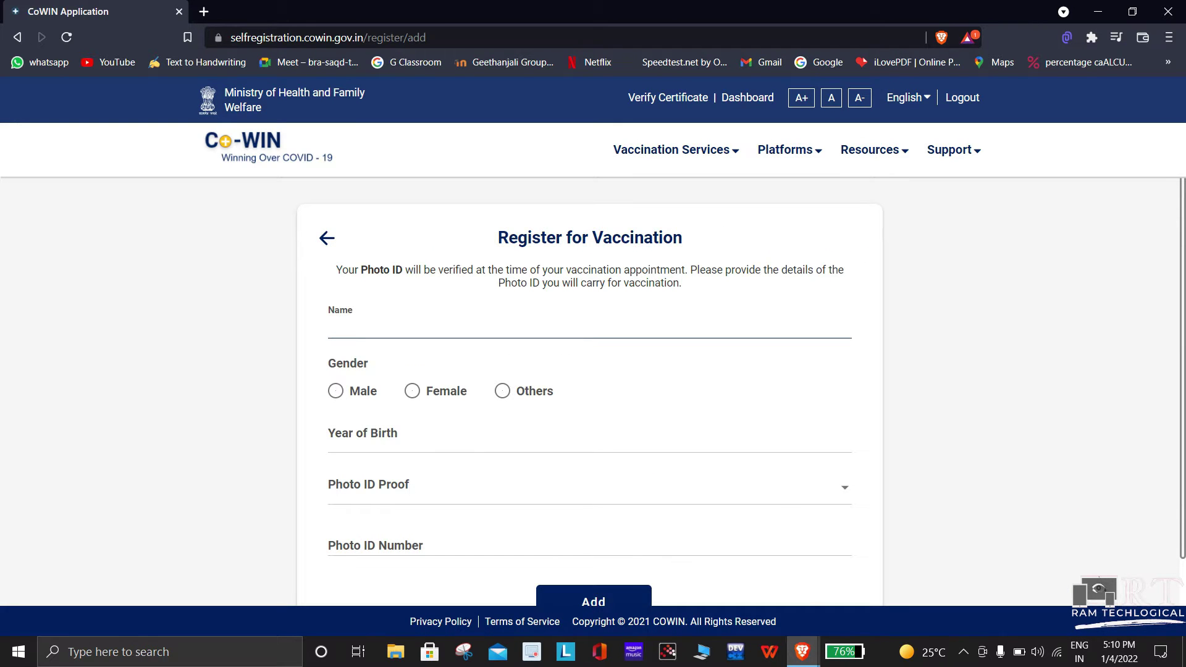
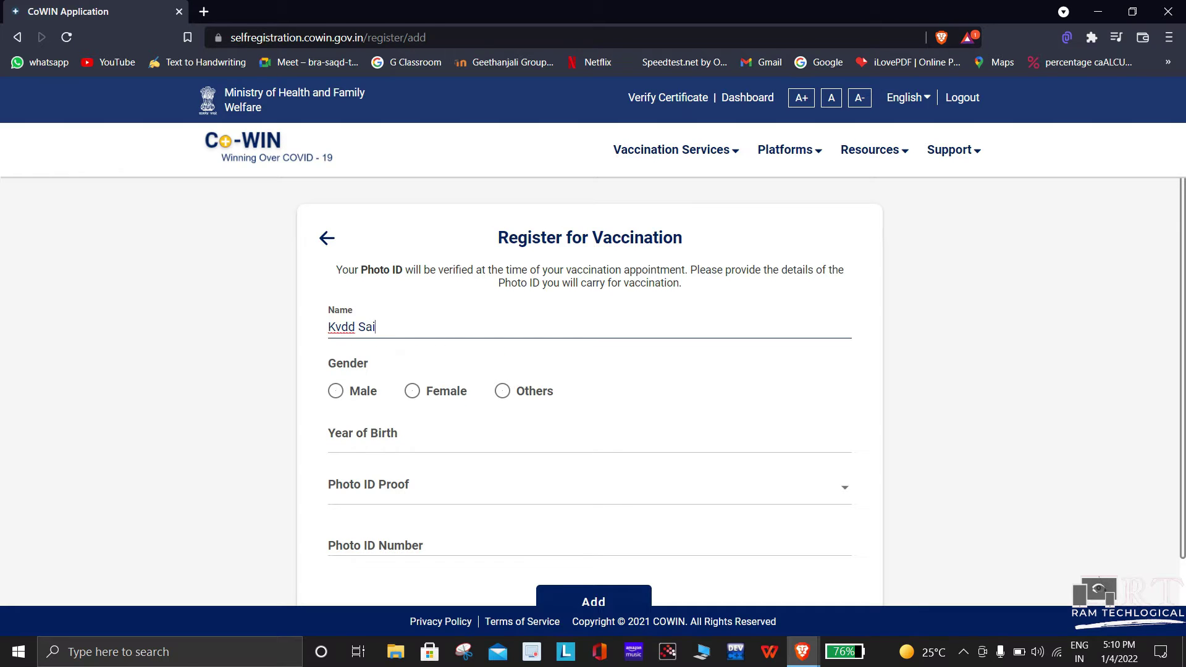
key(Tab)
key(space)
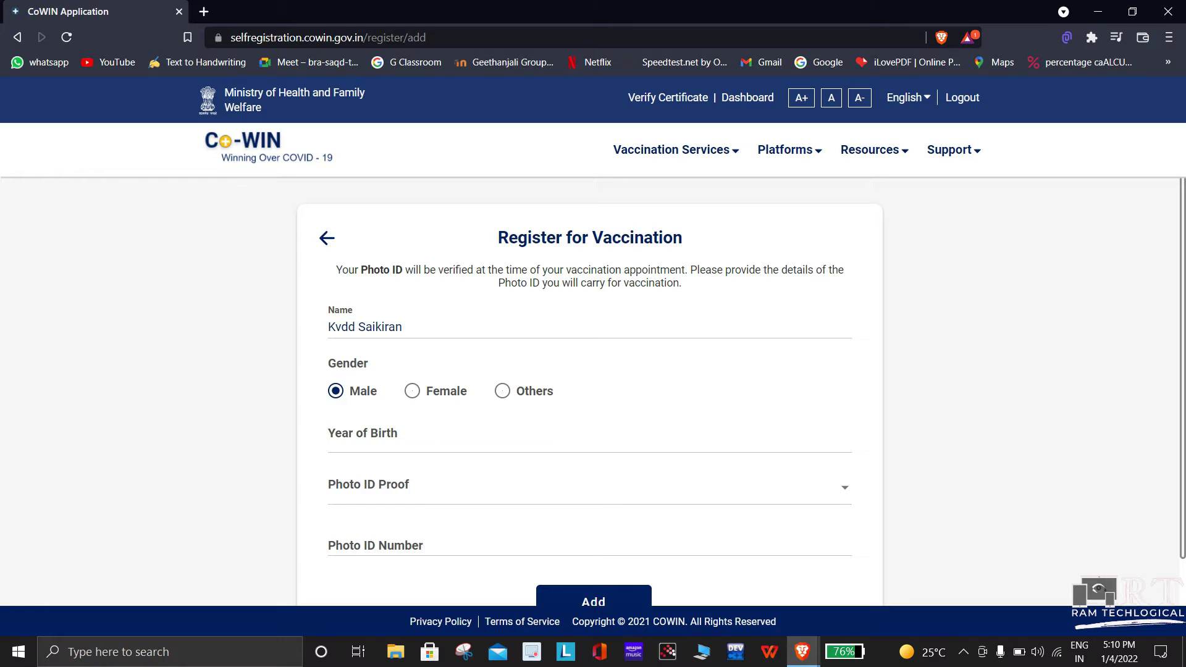
key(Tab)
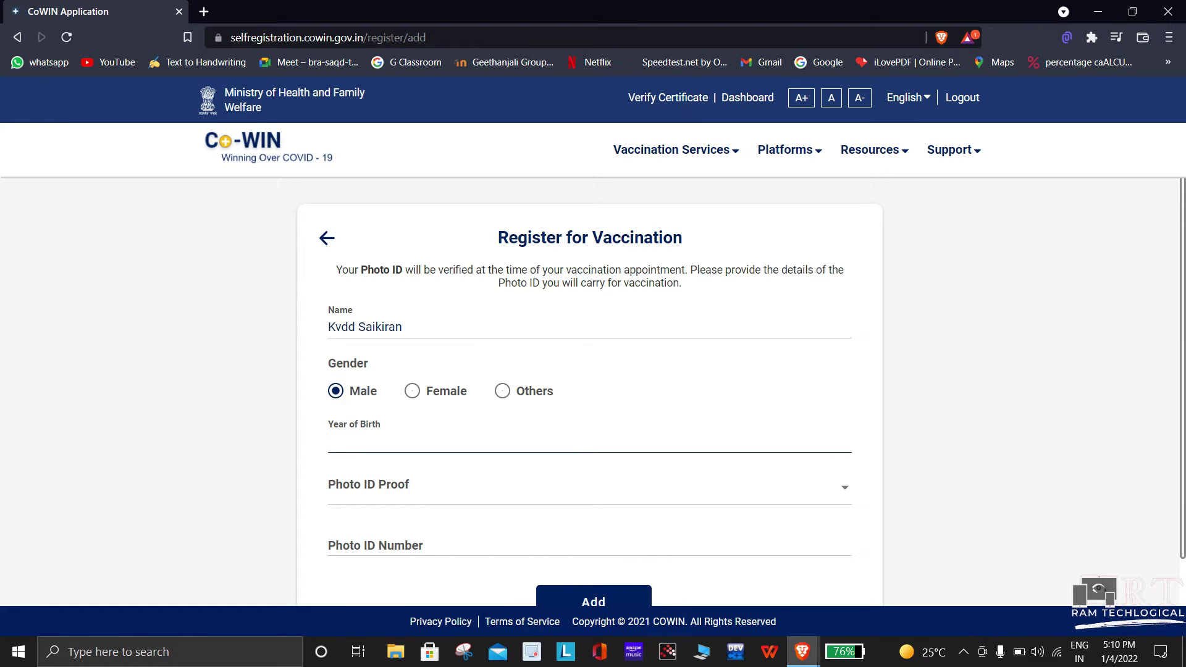
key(Tab)
key(space)
scroll(636, 389, down, 1)
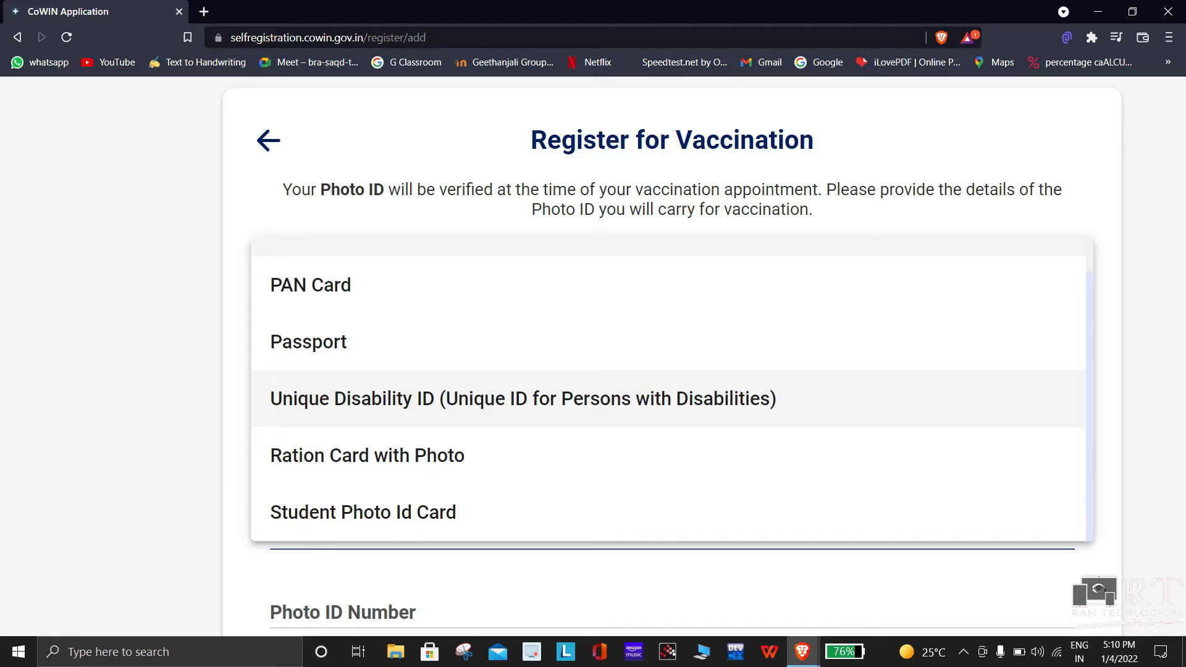
scroll(636, 389, up, 1)
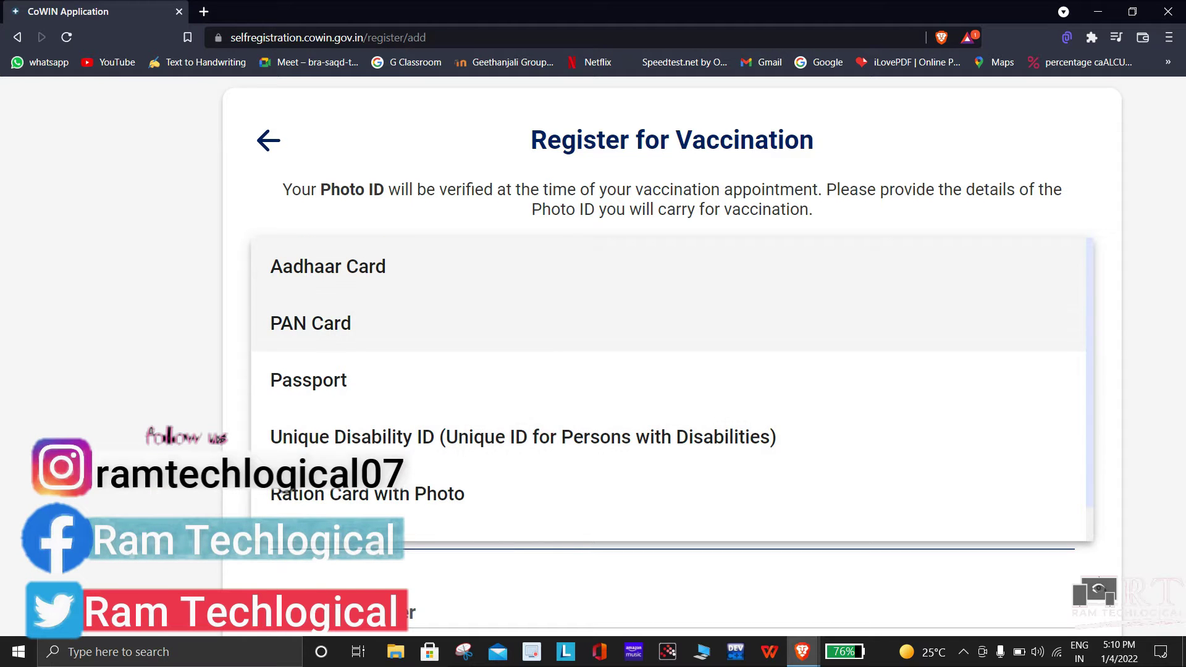
key(Return)
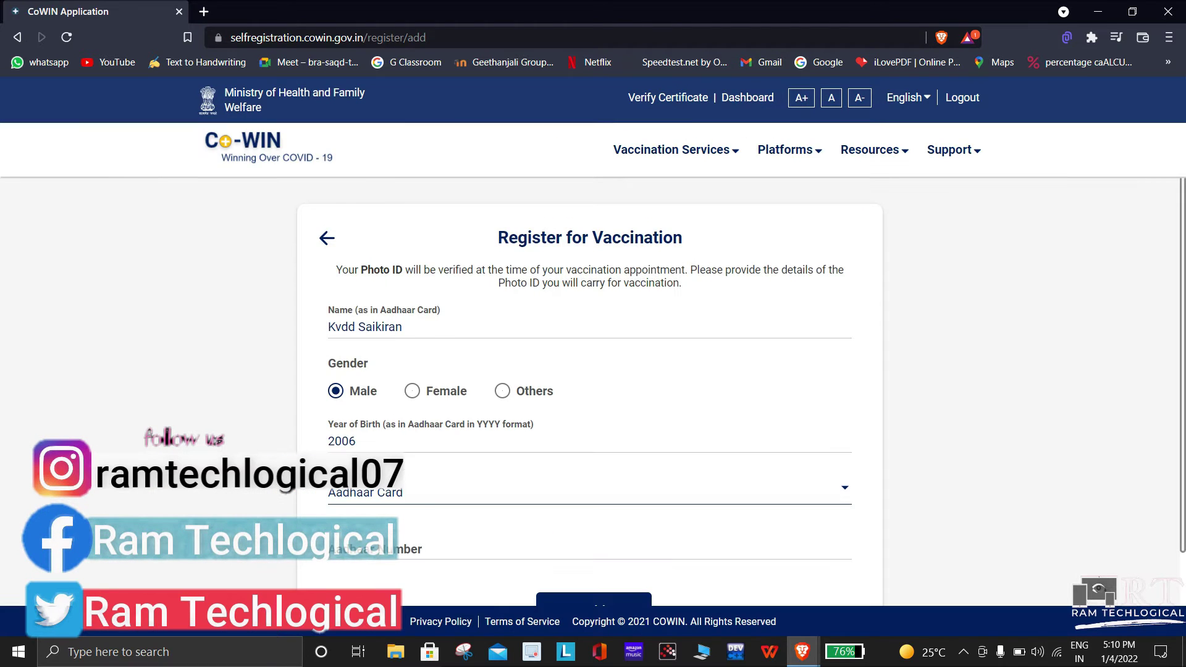
scroll(590, 370, down, 2)
key(Tab)
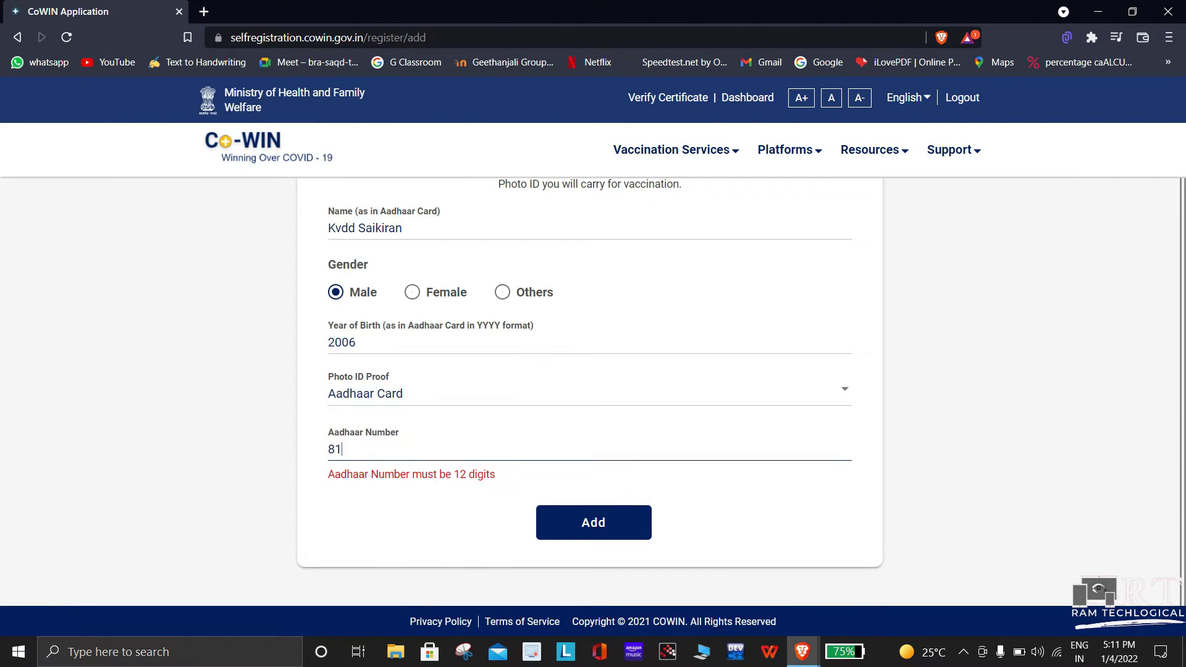
key(Return)
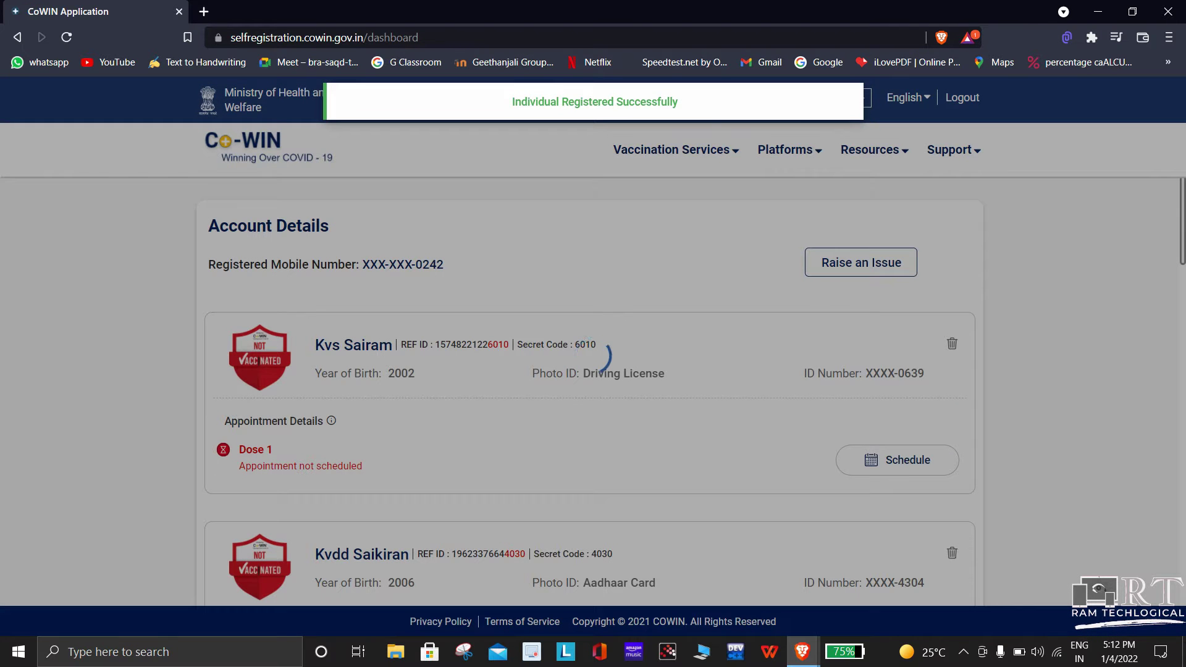
scroll(589, 391, down, 3)
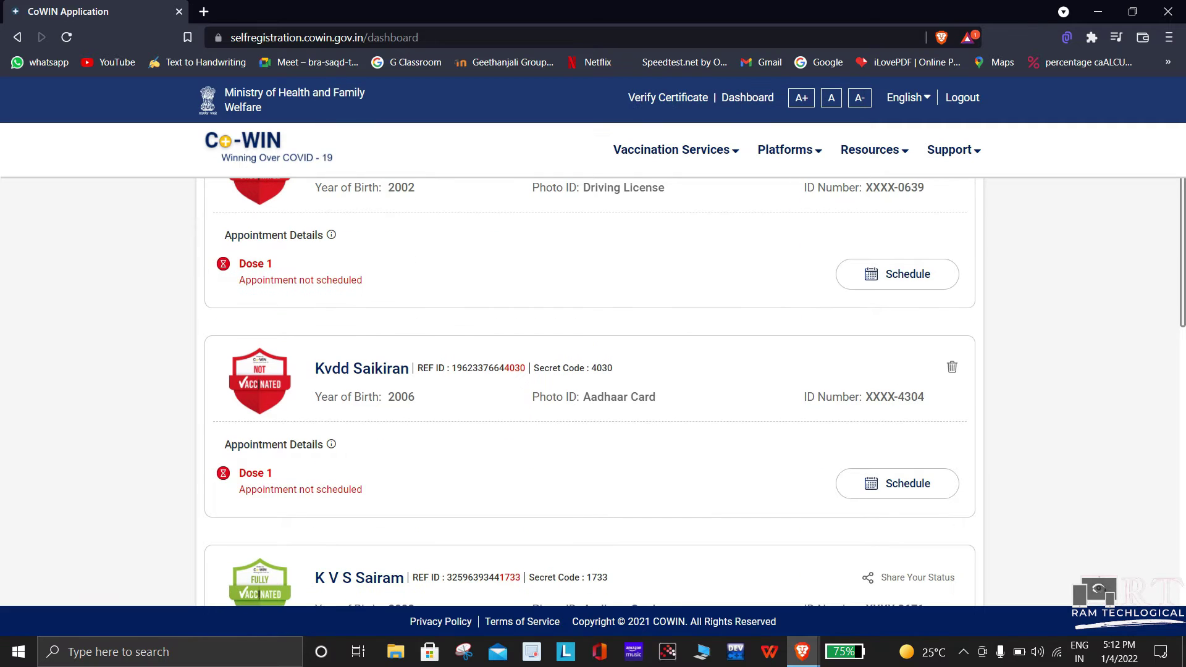
click(897, 483)
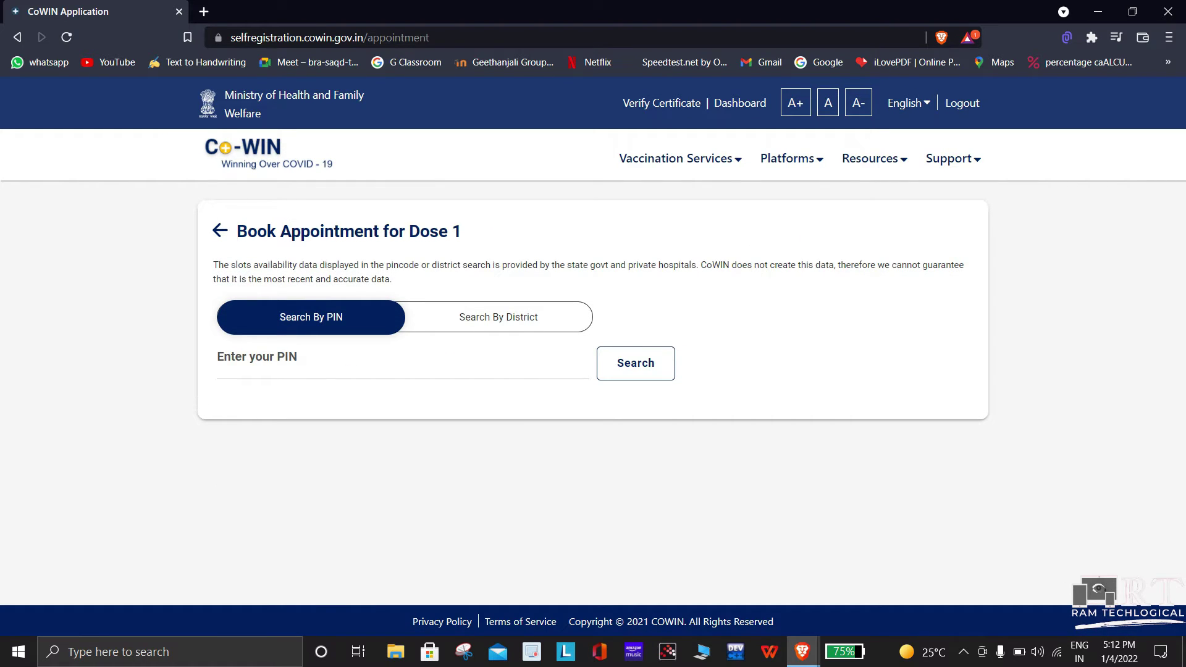
text(50006)
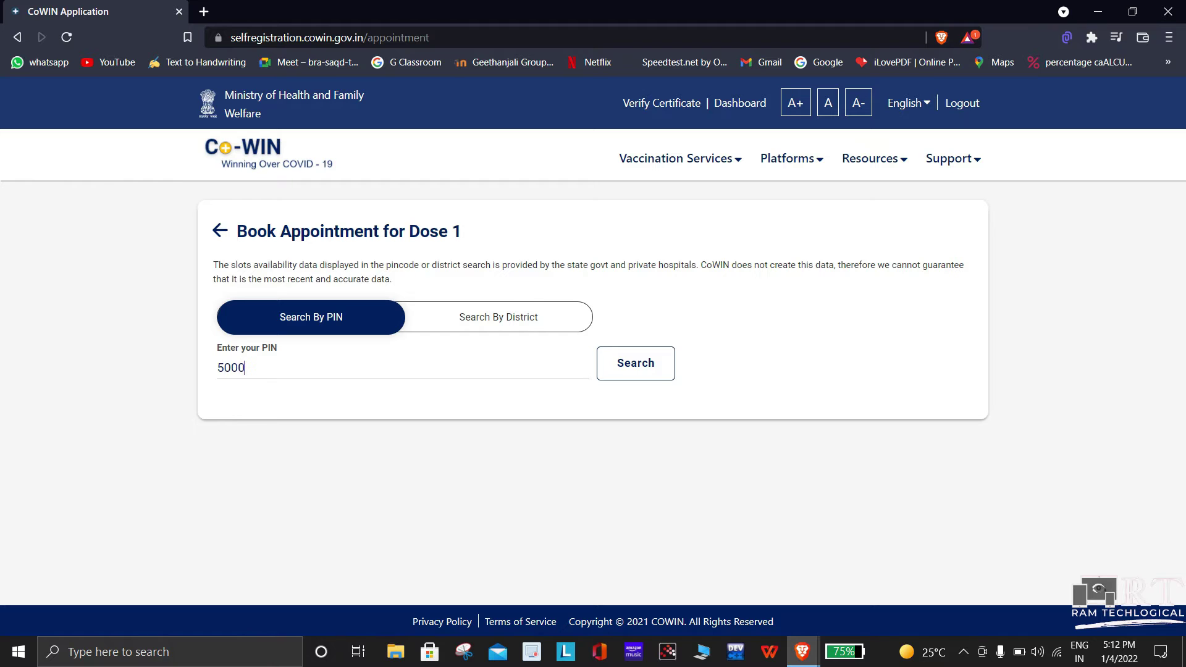
text(2)
key(Return)
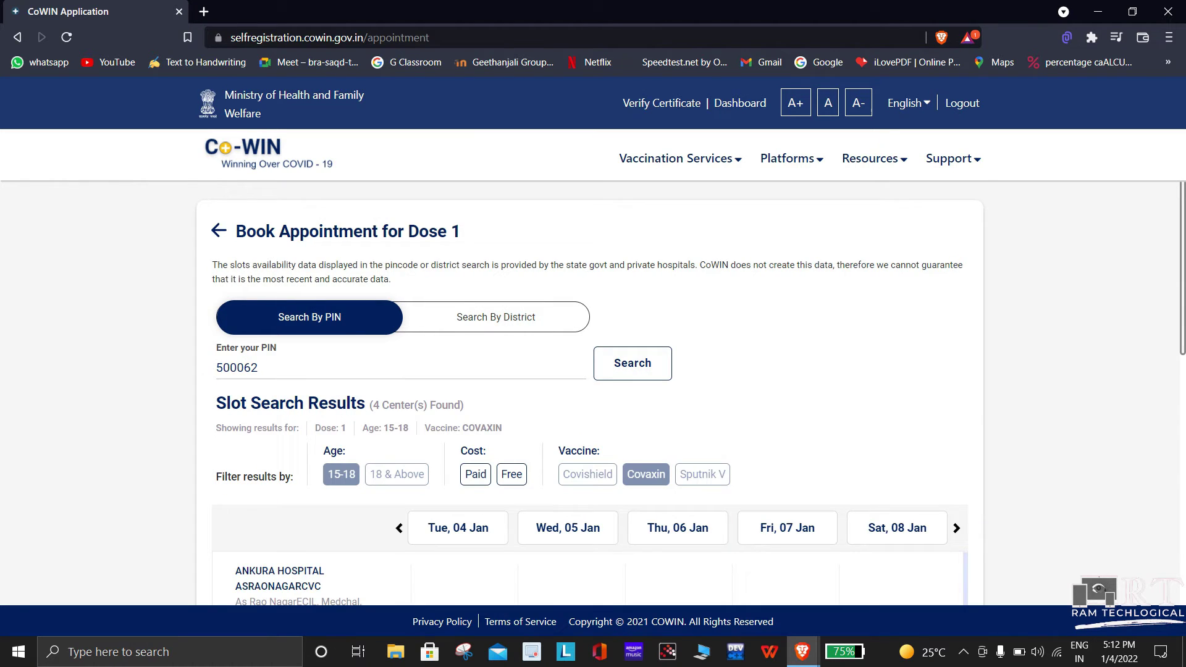
Step: Filter the 15–18 Covaxin results to free centres only
scroll(593, 395, down, 2)
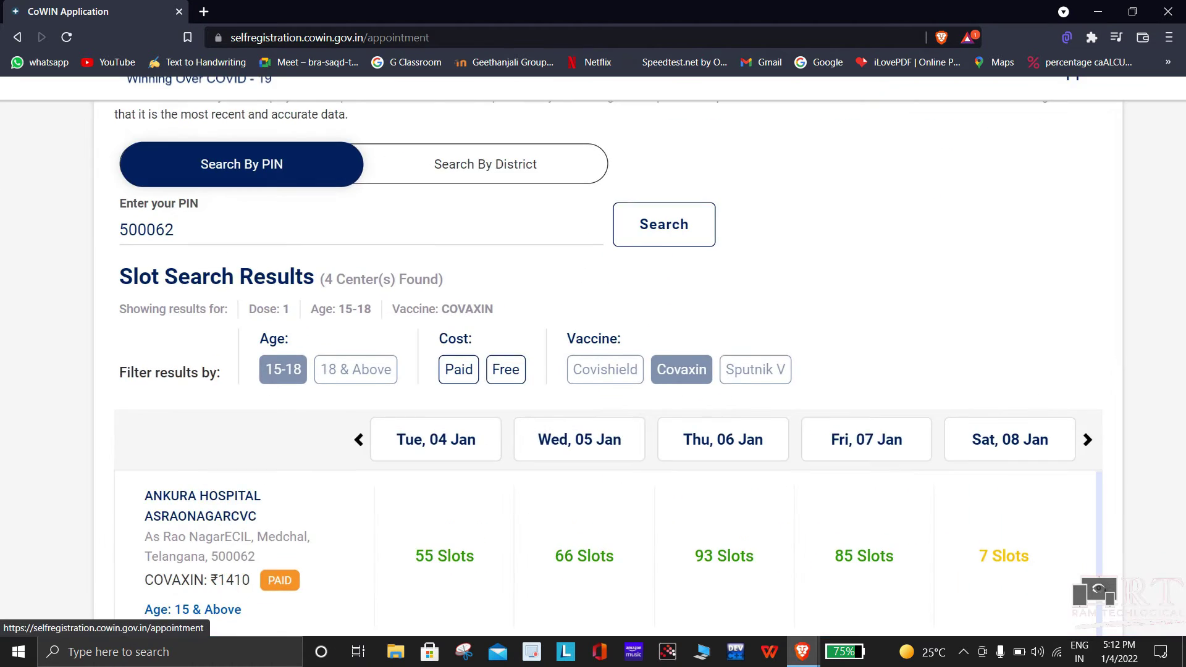
scroll(593, 371, down, 2)
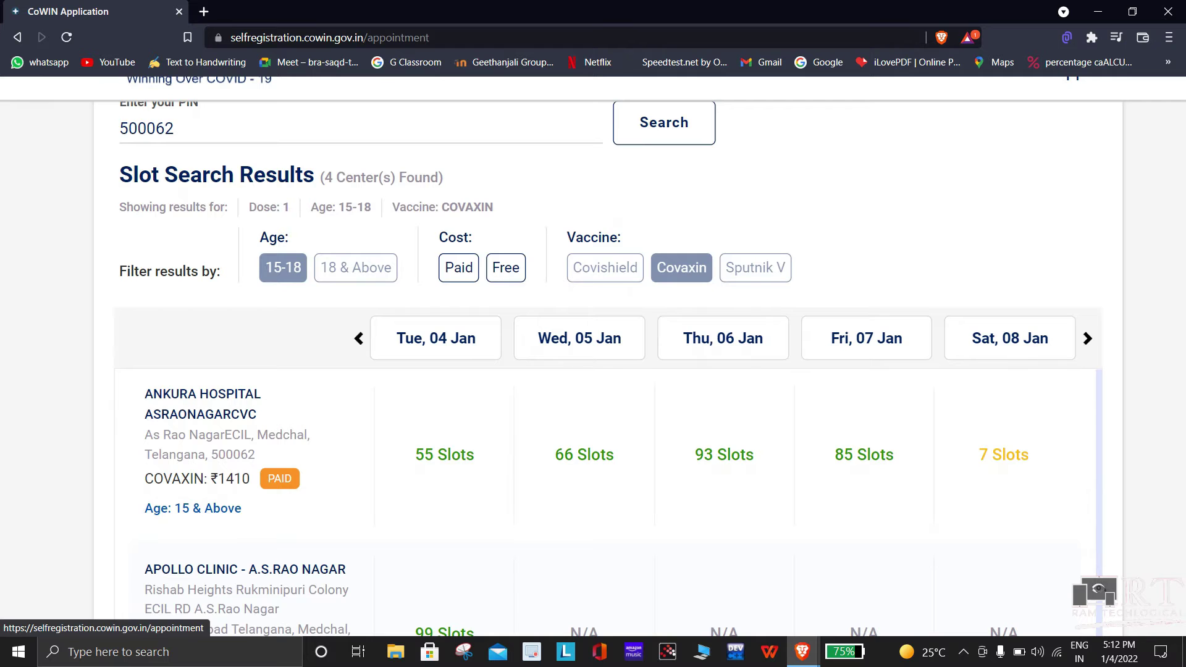
click(506, 267)
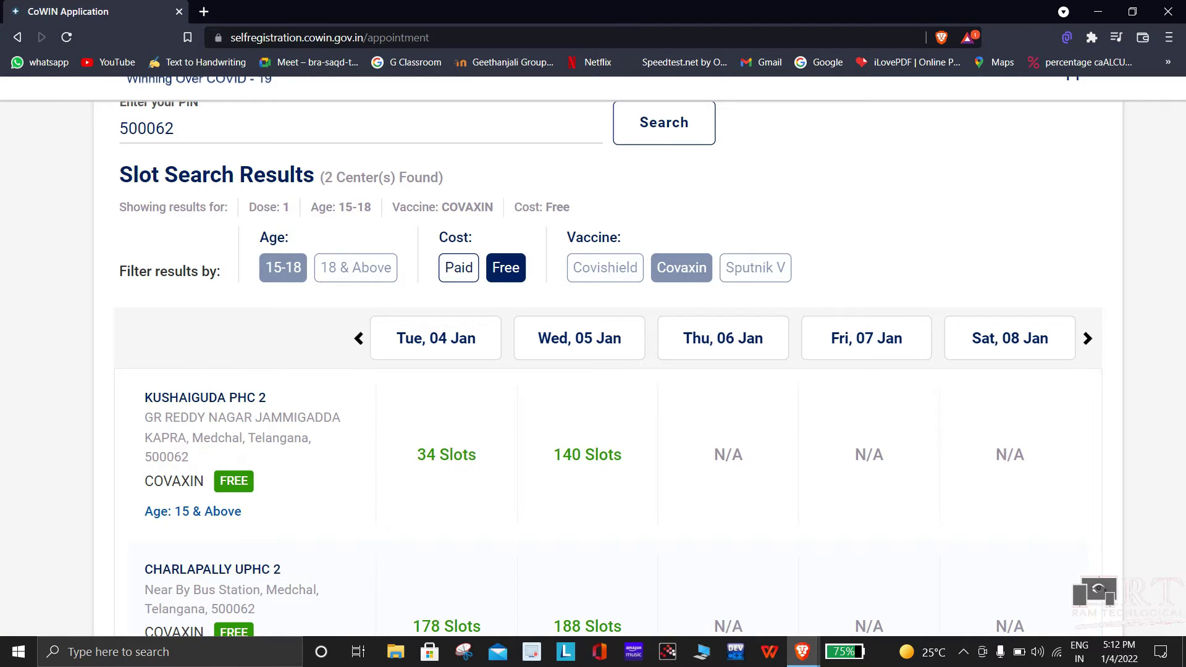
scroll(592, 371, down, 2)
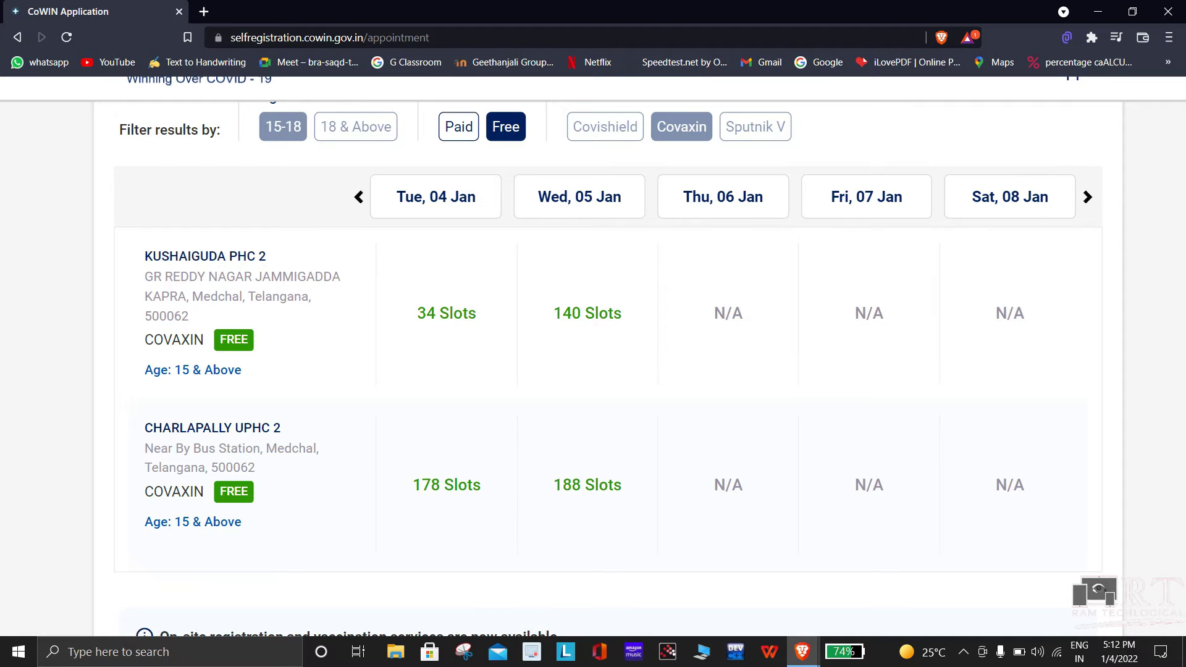
Step: Book the 05 Jan 01:00–03:00 PM slot at Kushaiguda PHC 2 and save the PDF slip
click(587, 313)
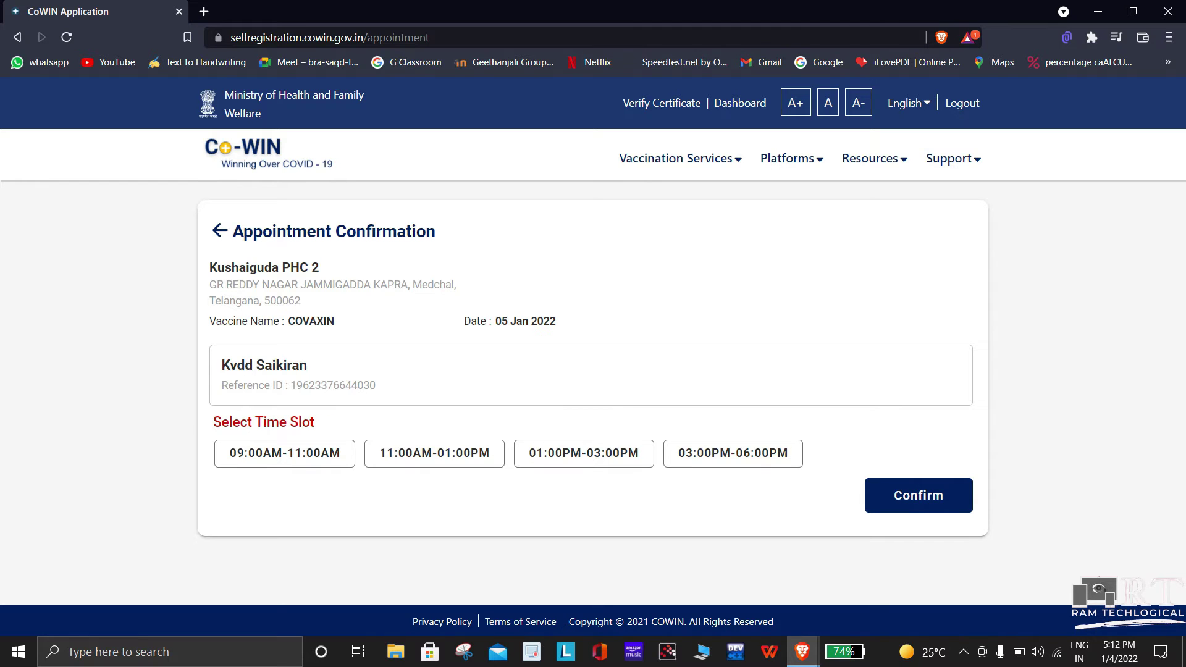
click(584, 453)
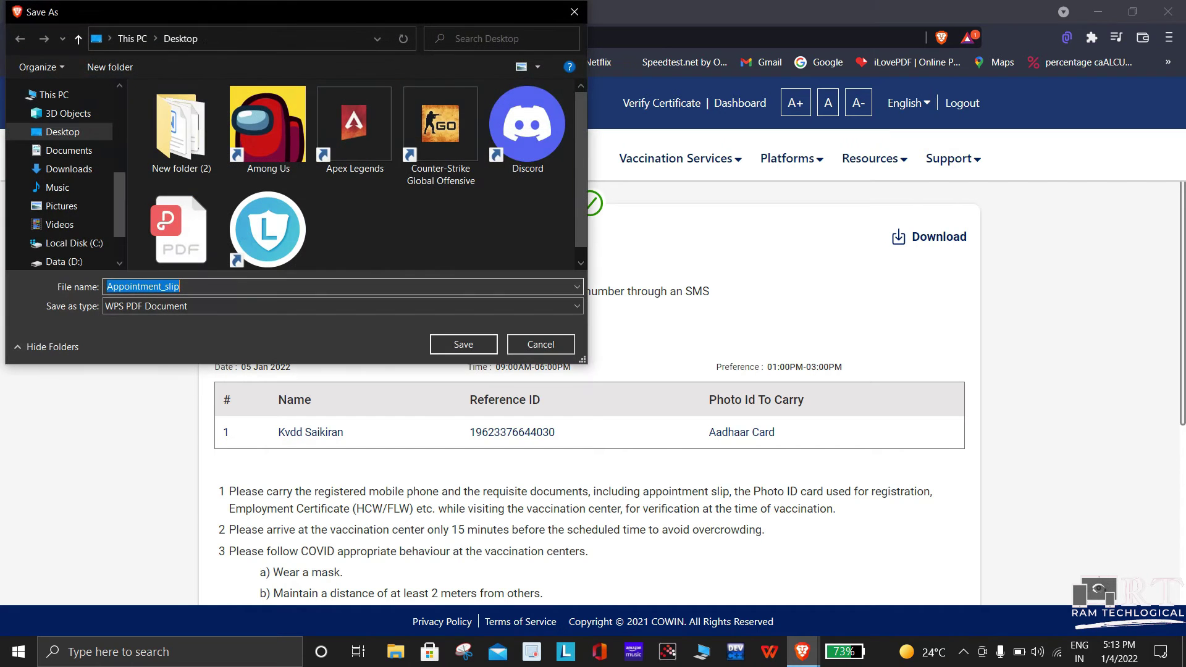
key(Return)
scroll(592, 395, down, 6)
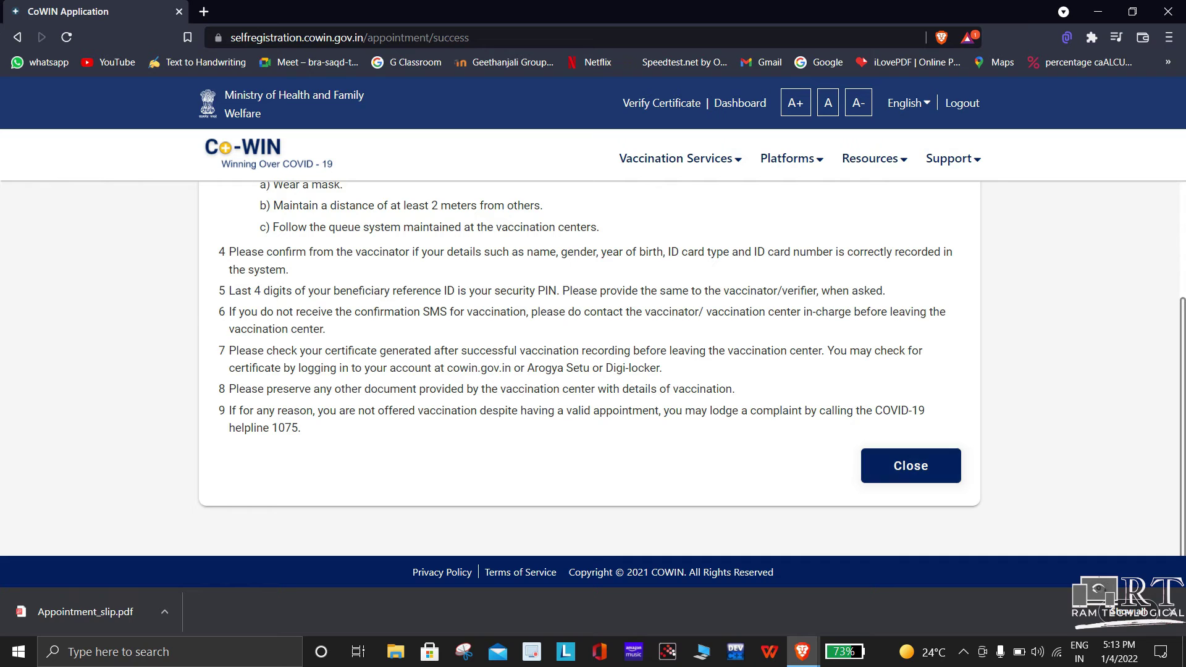
click(910, 466)
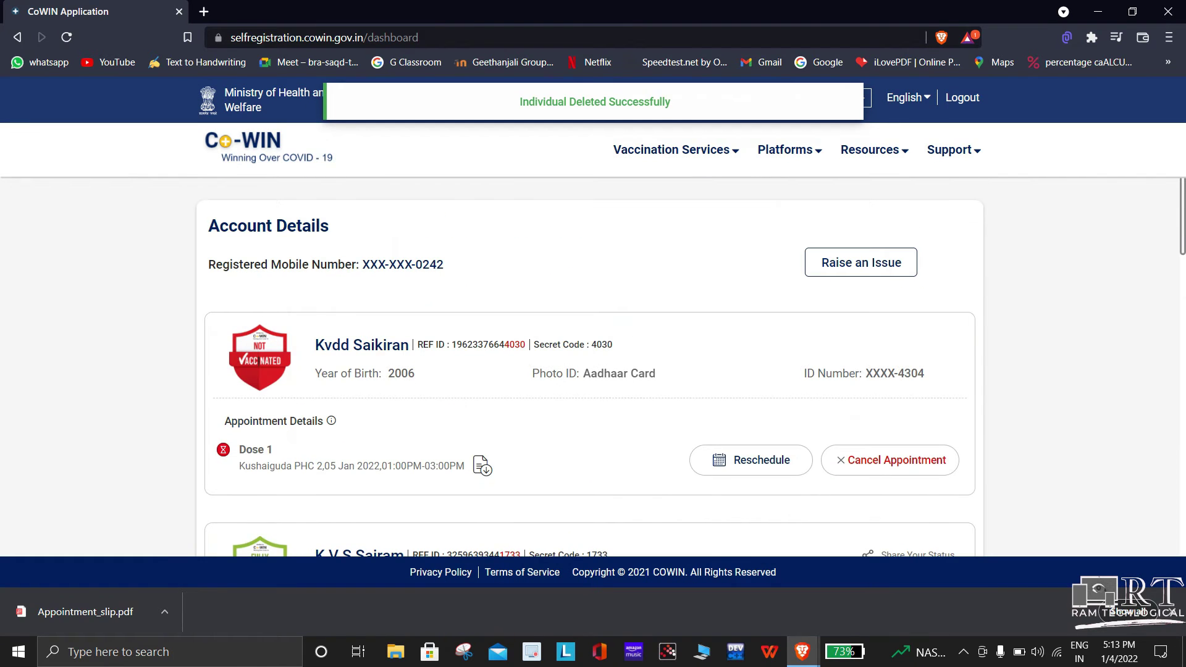
scroll(593, 367, down, 1)
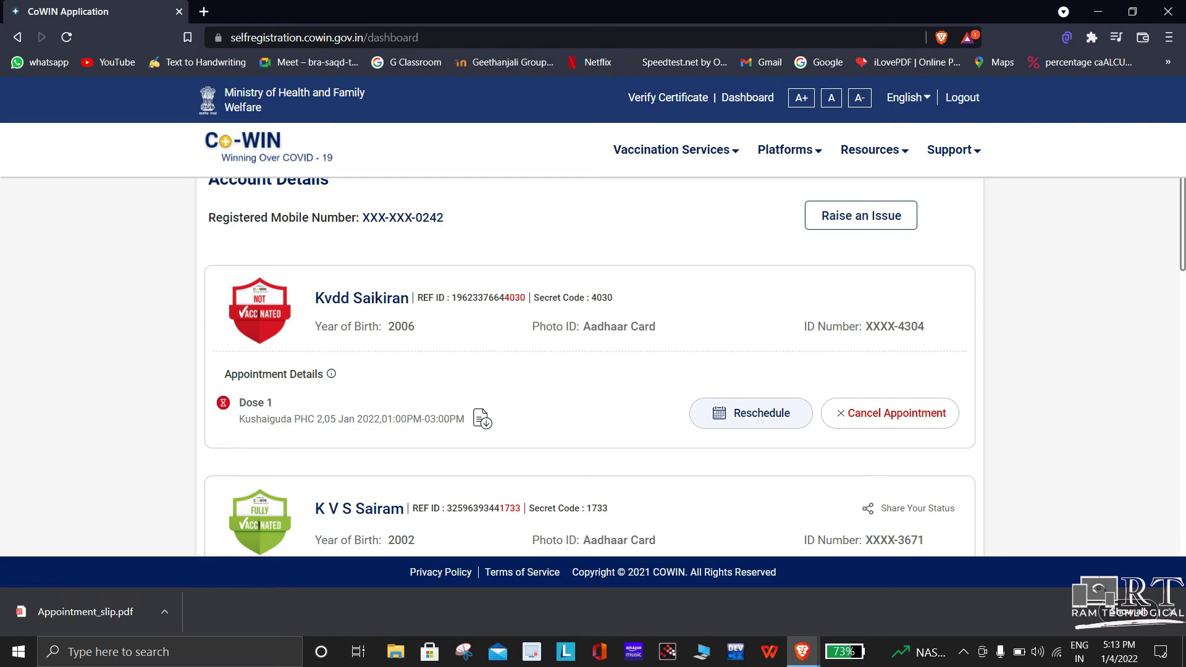
click(762, 413)
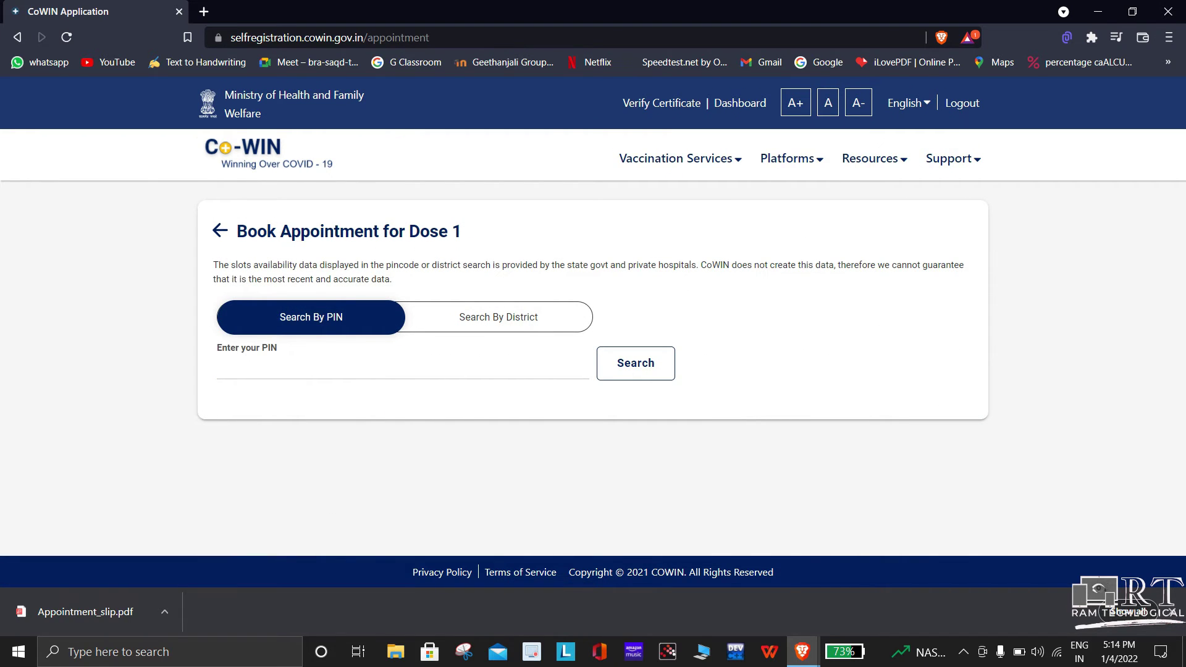
text(500040)
key(Return)
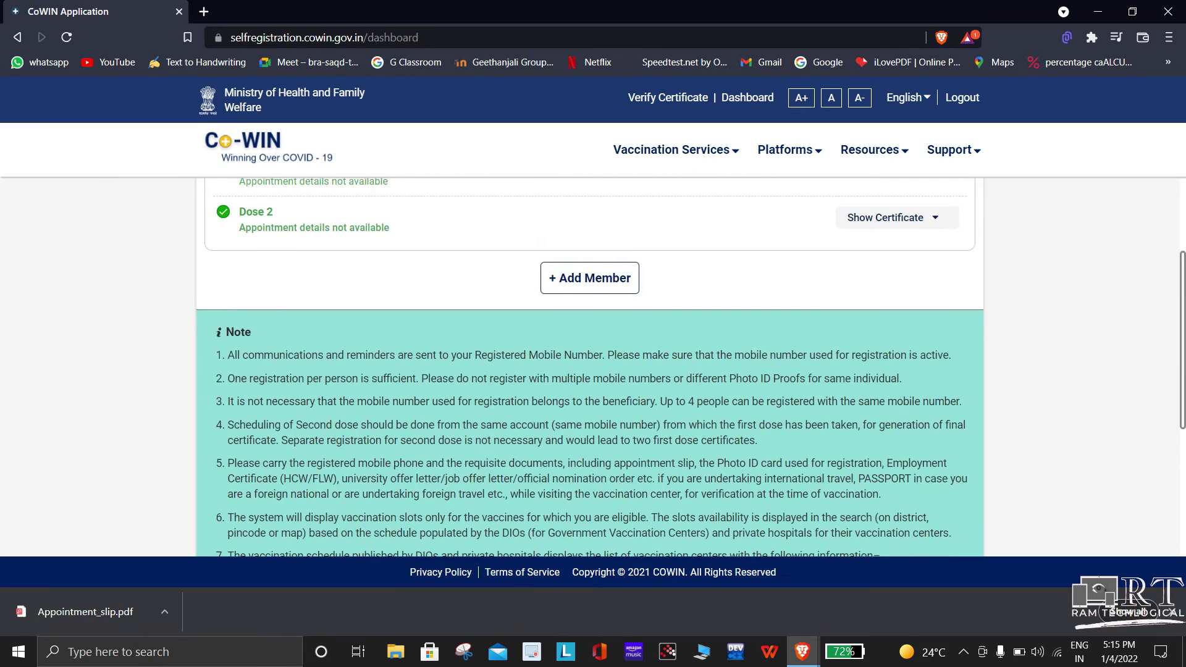
Step: Read through the dashboard Note section, highlighting the age group line, then scroll back up
scroll(590, 368, down, 2)
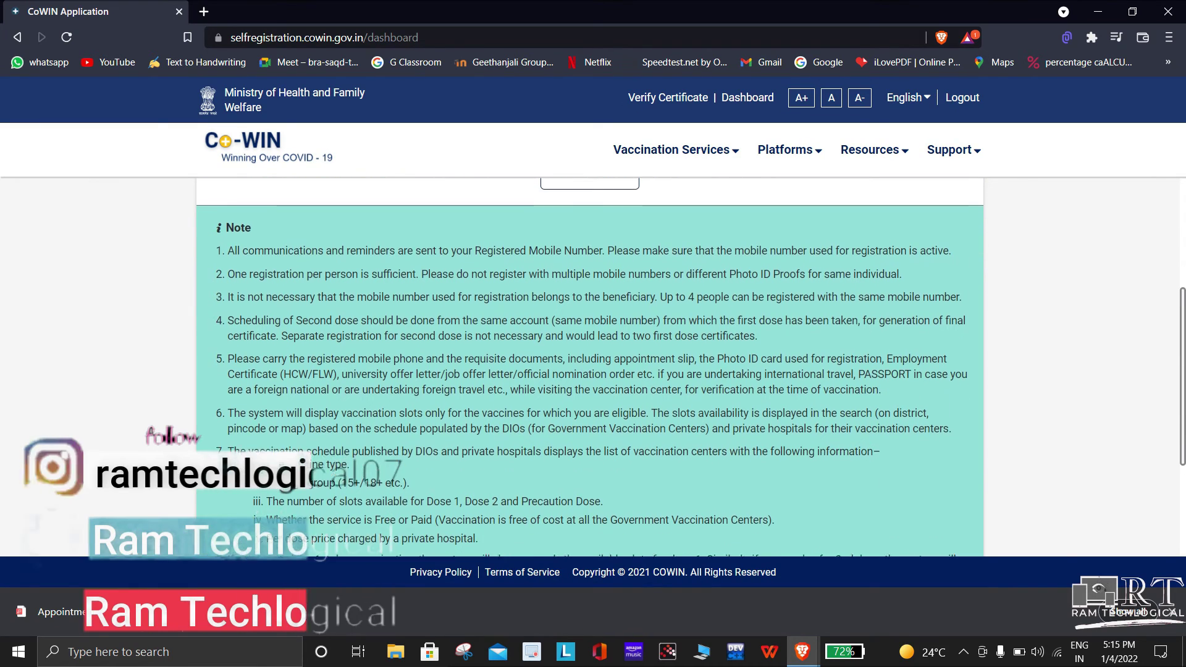
scroll(590, 367, down, 2)
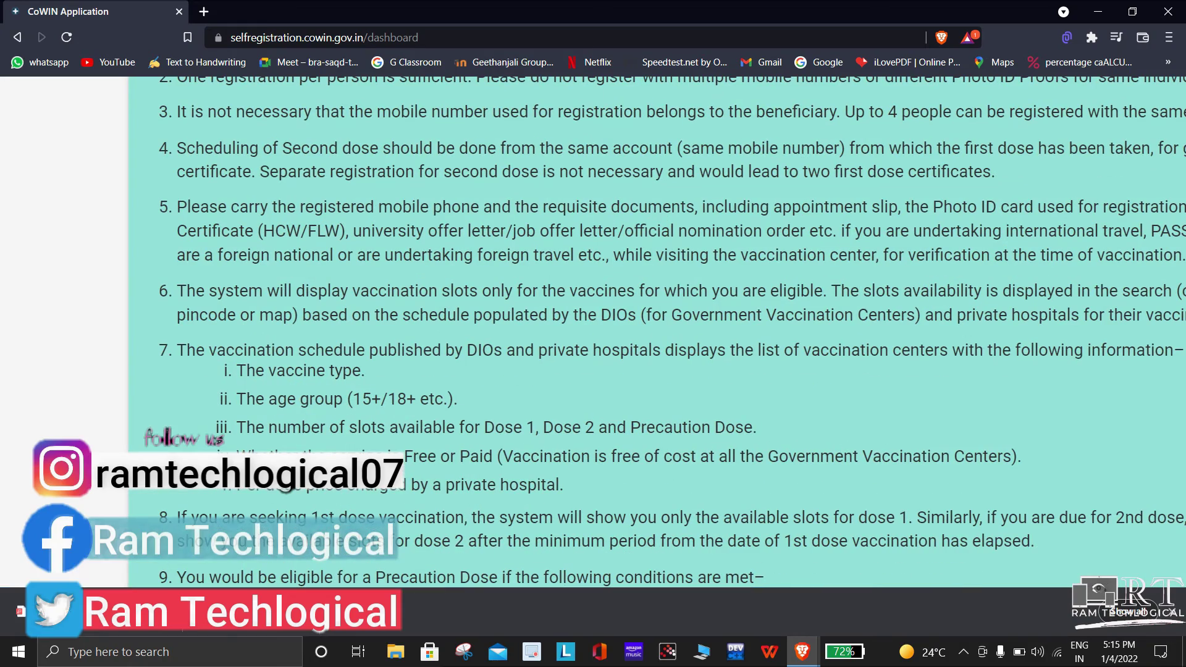
drag(237, 398, 458, 398)
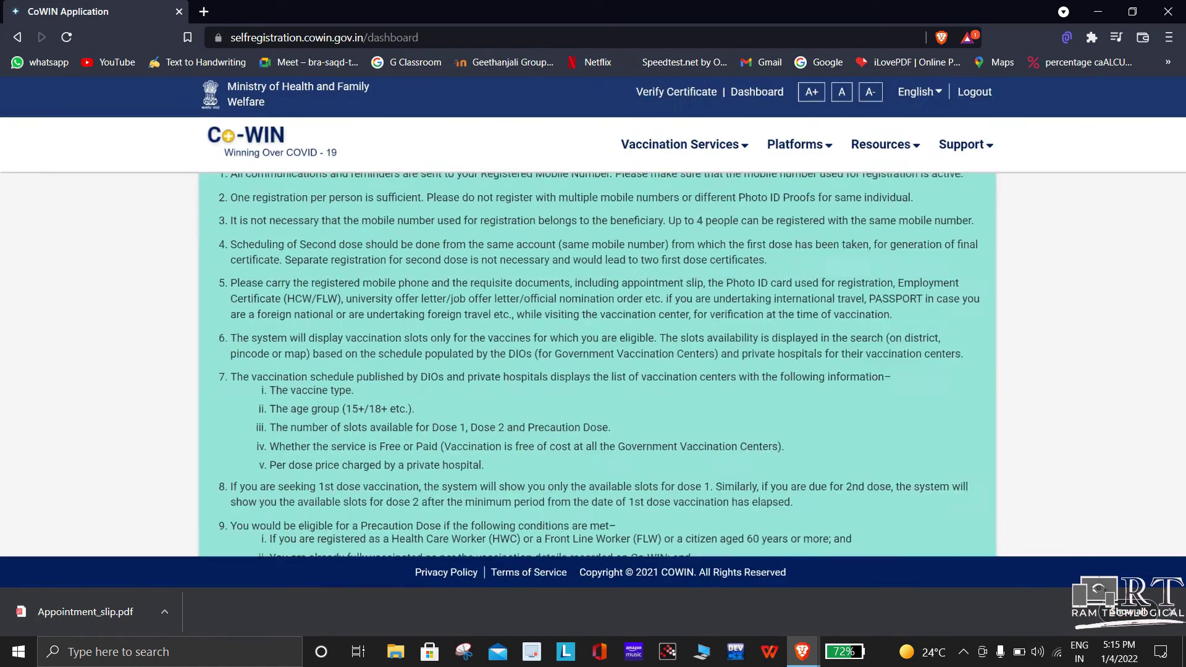
scroll(700, 367, down, 3)
scroll(589, 368, down, 1)
scroll(589, 368, down, 1)
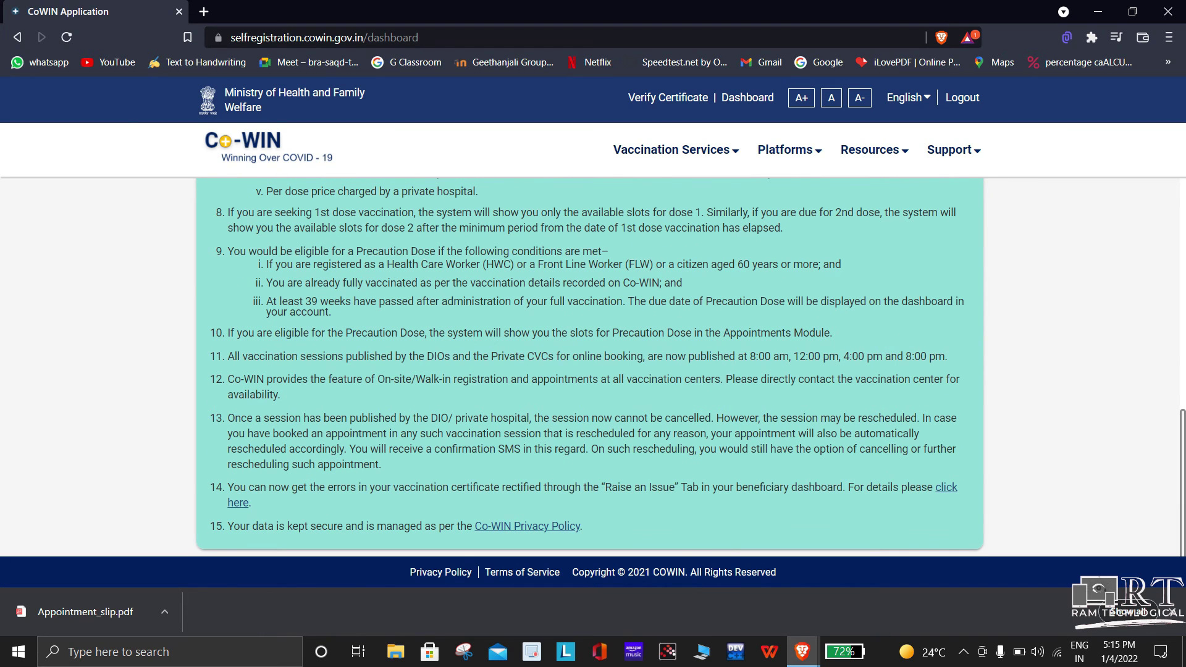
scroll(590, 367, up, 15)
scroll(590, 367, up, 5)
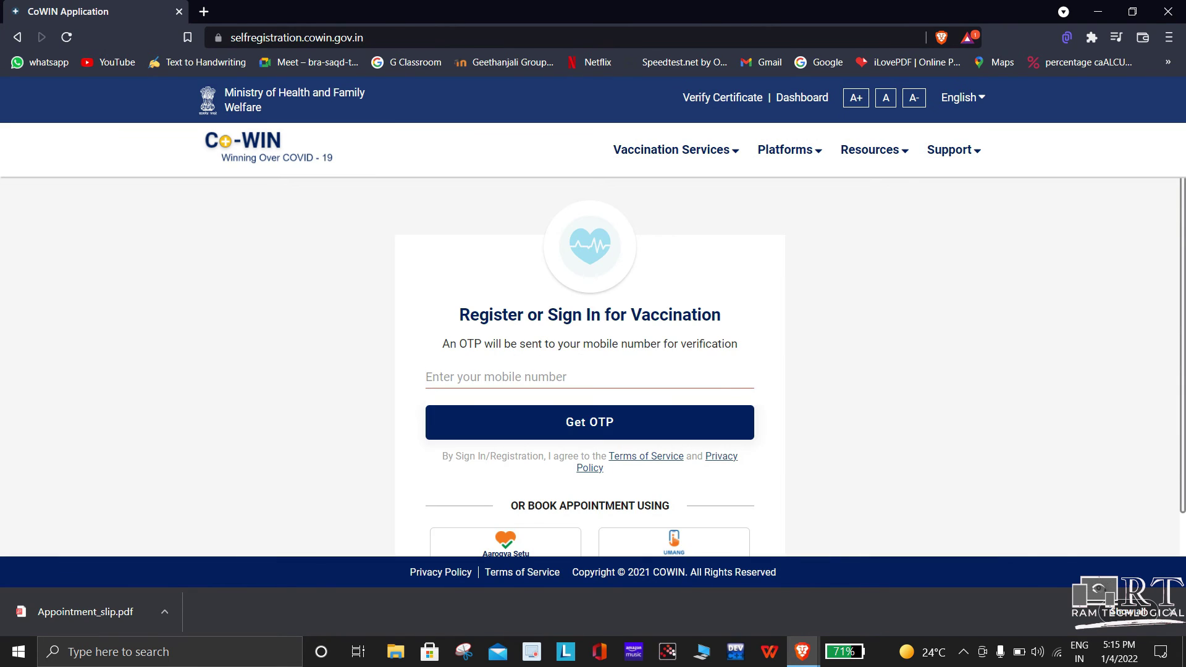
Step: Close both browser windows to reach the Windows desktop
click(1167, 11)
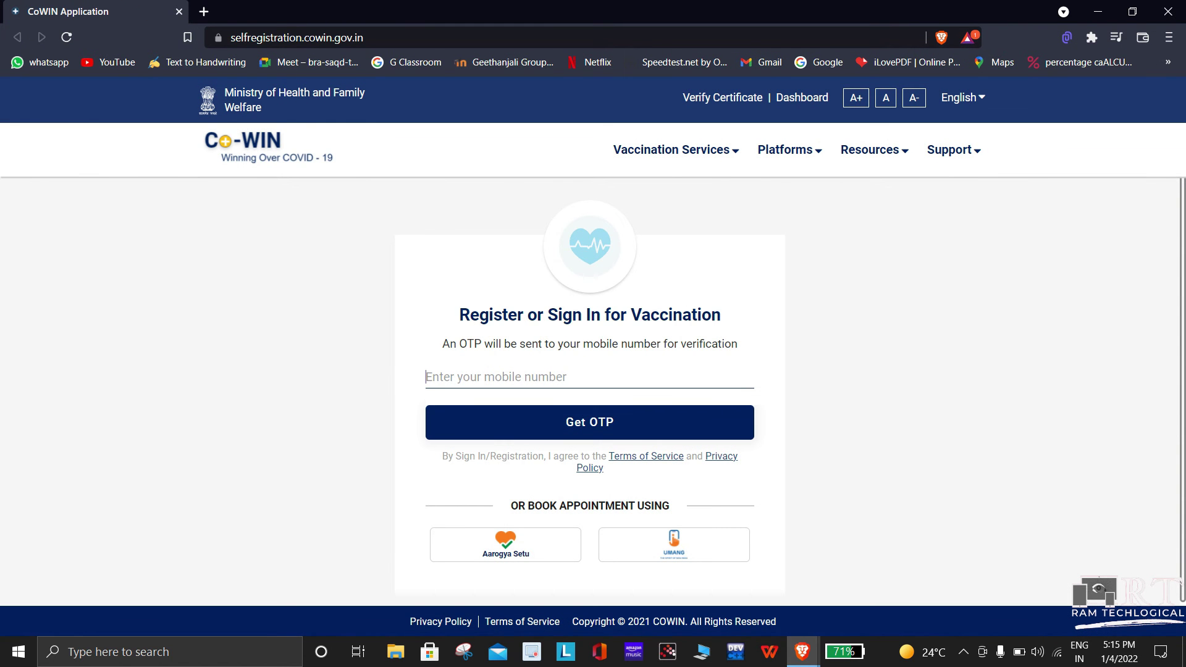
click(1167, 11)
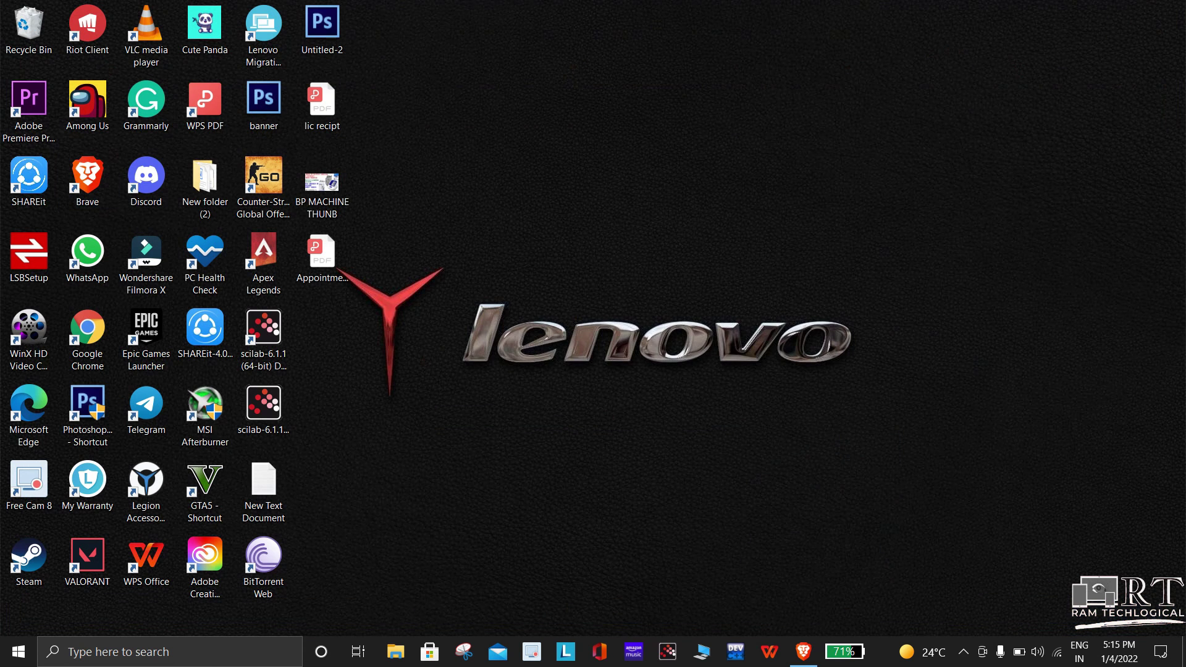